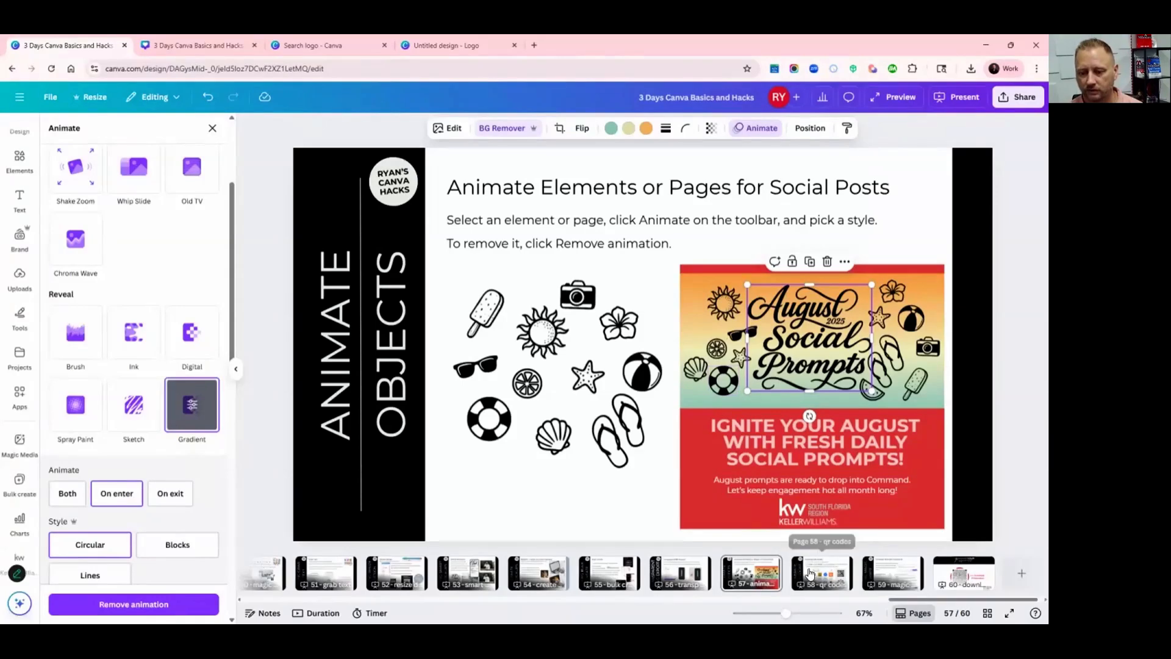
# Step: Go to page 58 on generating QR codes and search the apps for "qr code"
pyautogui.click(813, 573)
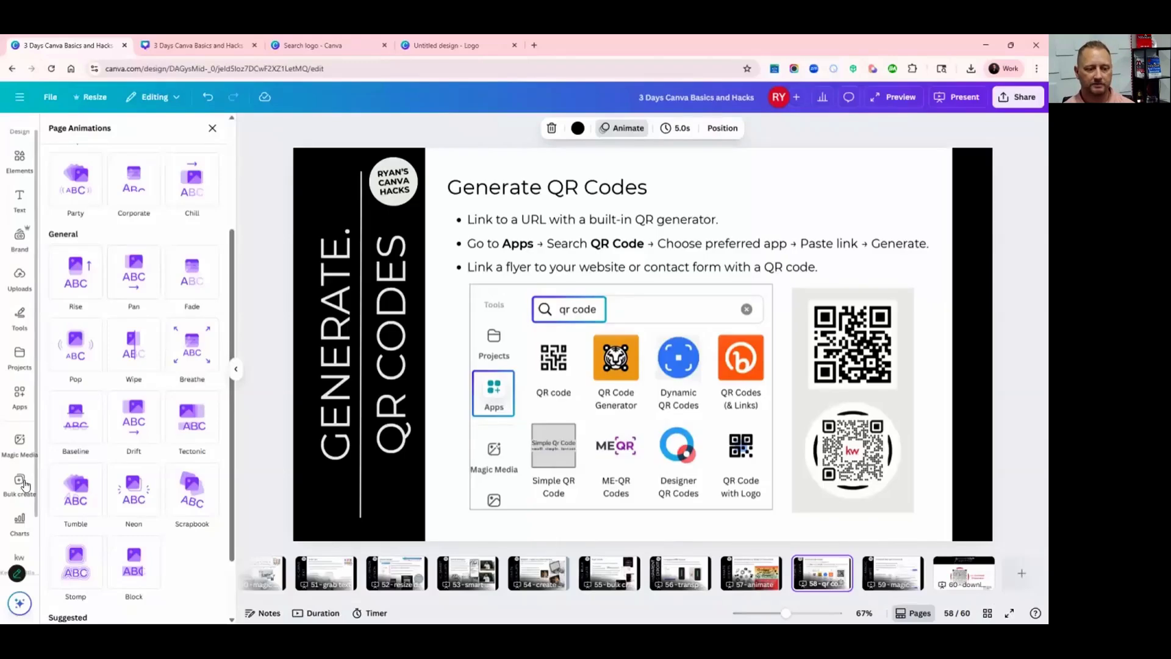
pyautogui.click(14, 400)
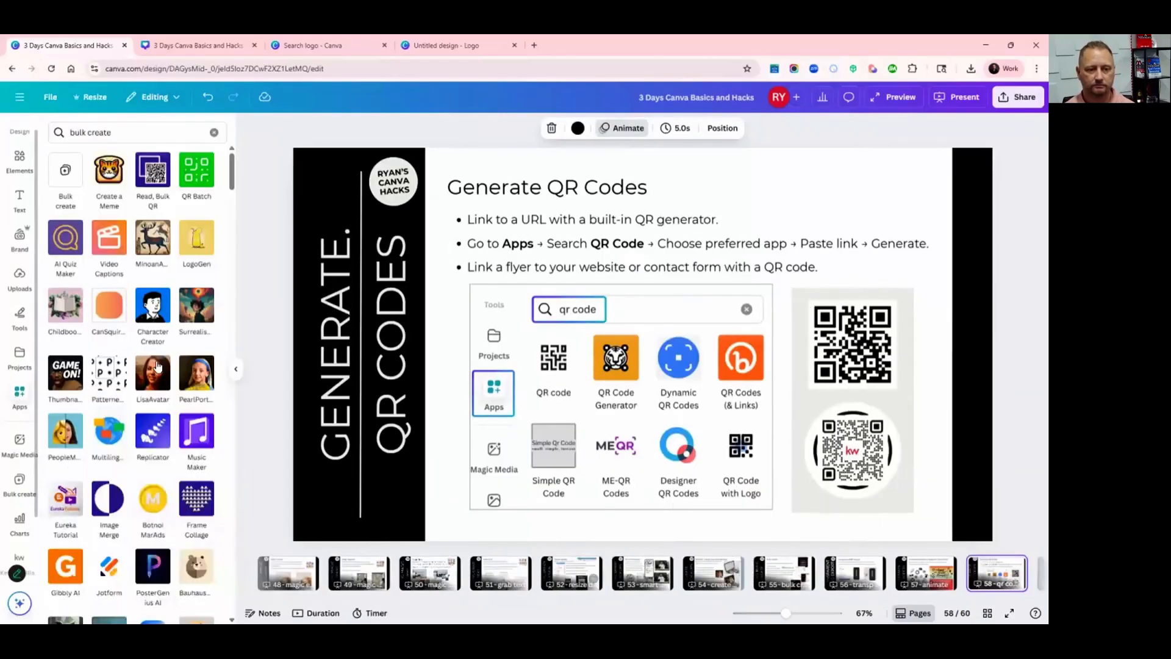
pyautogui.moveTo(116, 134); pyautogui.dragTo(92, 133)
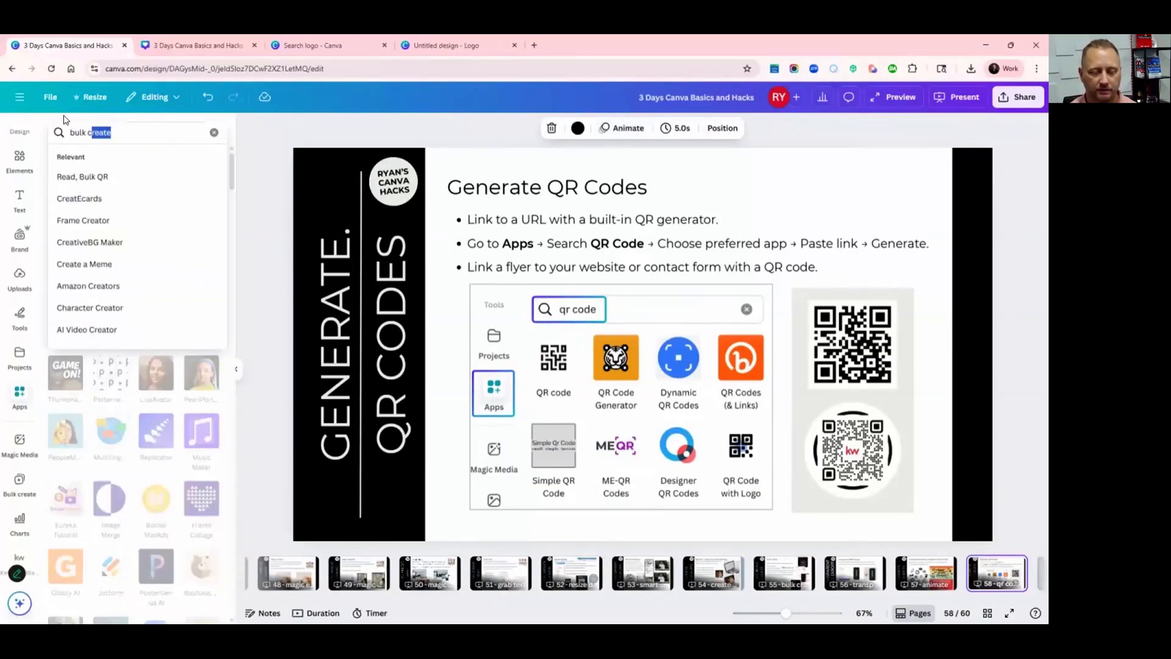
pyautogui.hotkey('ctrl', 'a')
pyautogui.write('qr code')
pyautogui.press('Return')
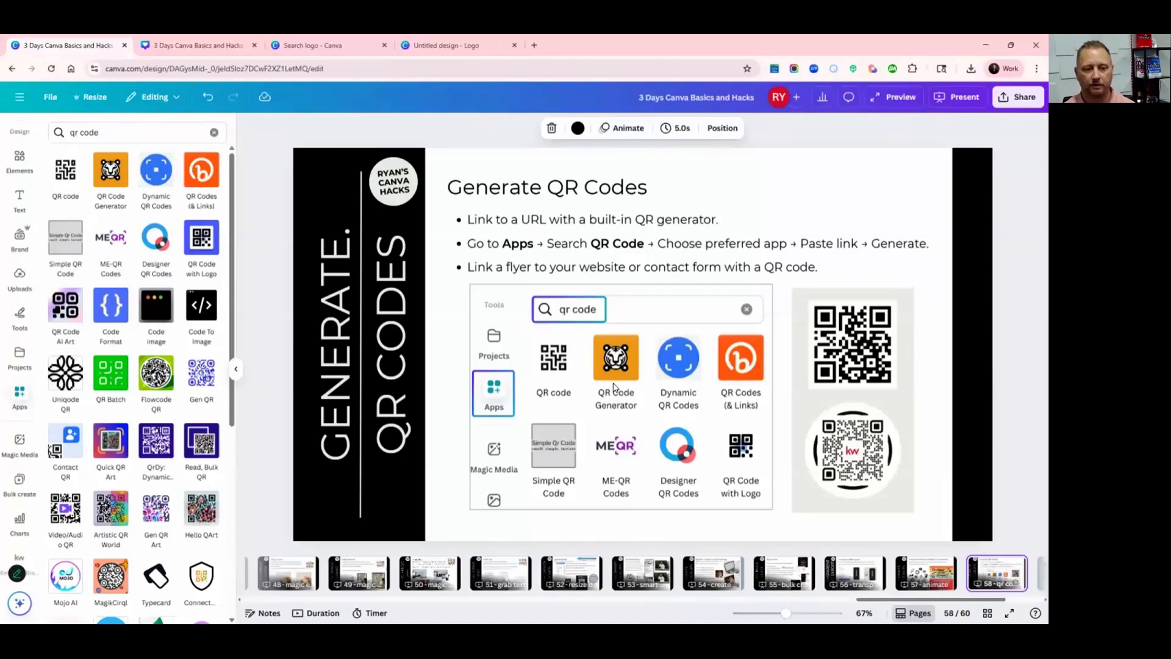
# Step: Open the Dynamic QR Codes app and choose the square template with the black SCAN ME frame
pyautogui.scroll(-5, 123, 352)
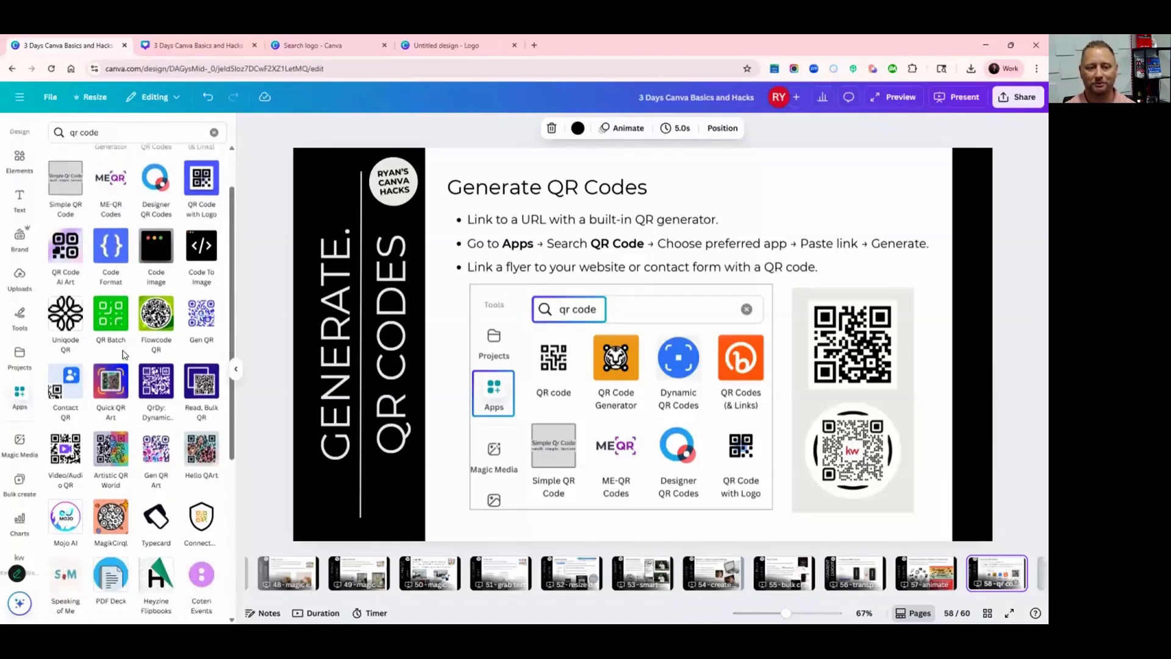
pyautogui.scroll(5, 123, 352)
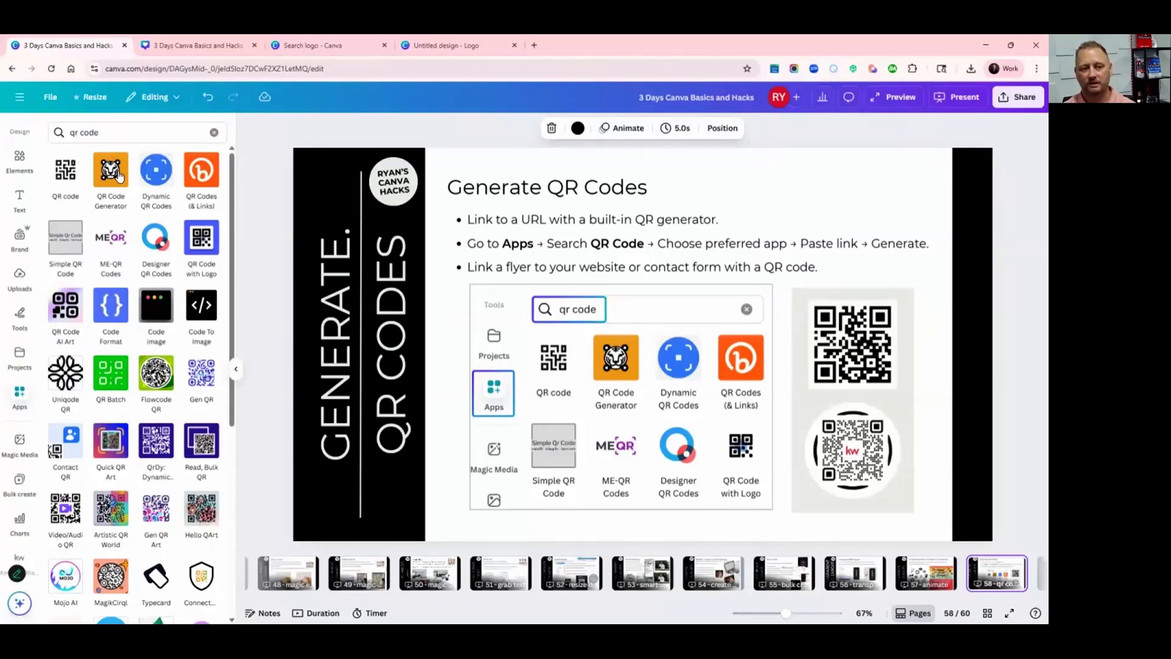
pyautogui.click(159, 178)
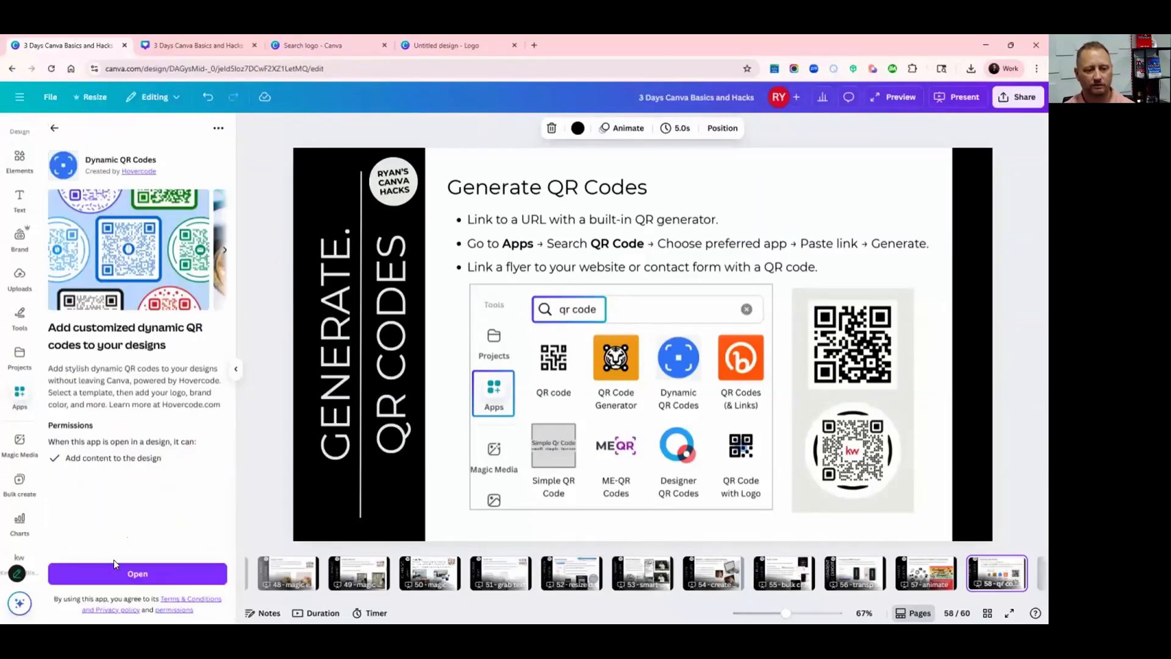
pyautogui.click(132, 573)
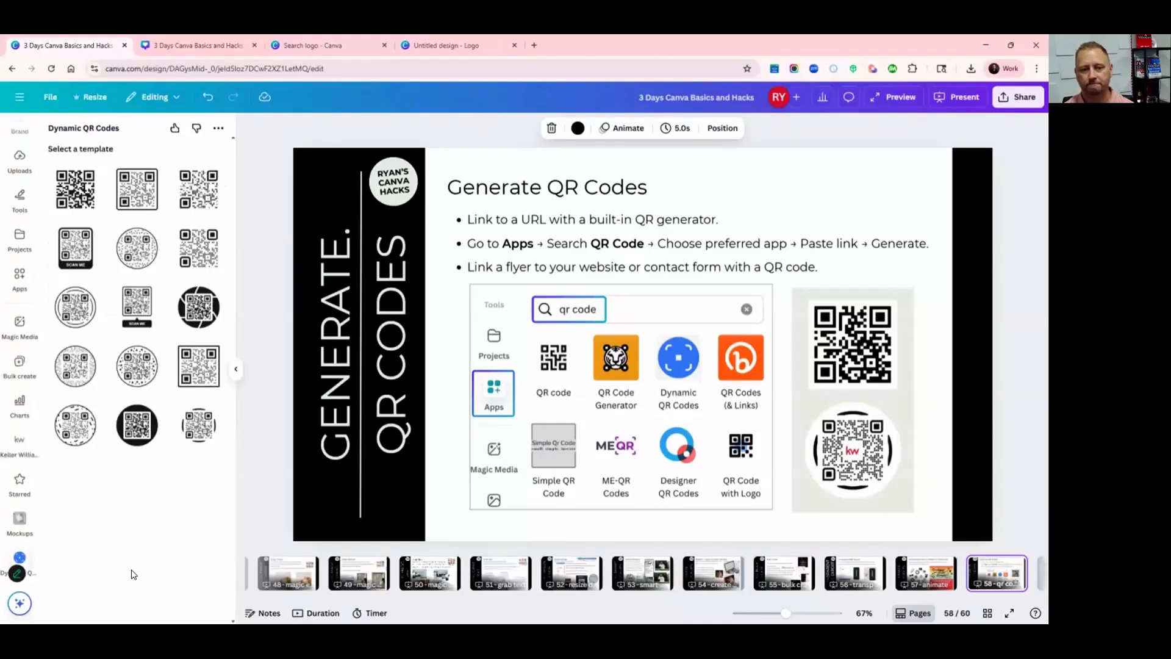
pyautogui.click(78, 247)
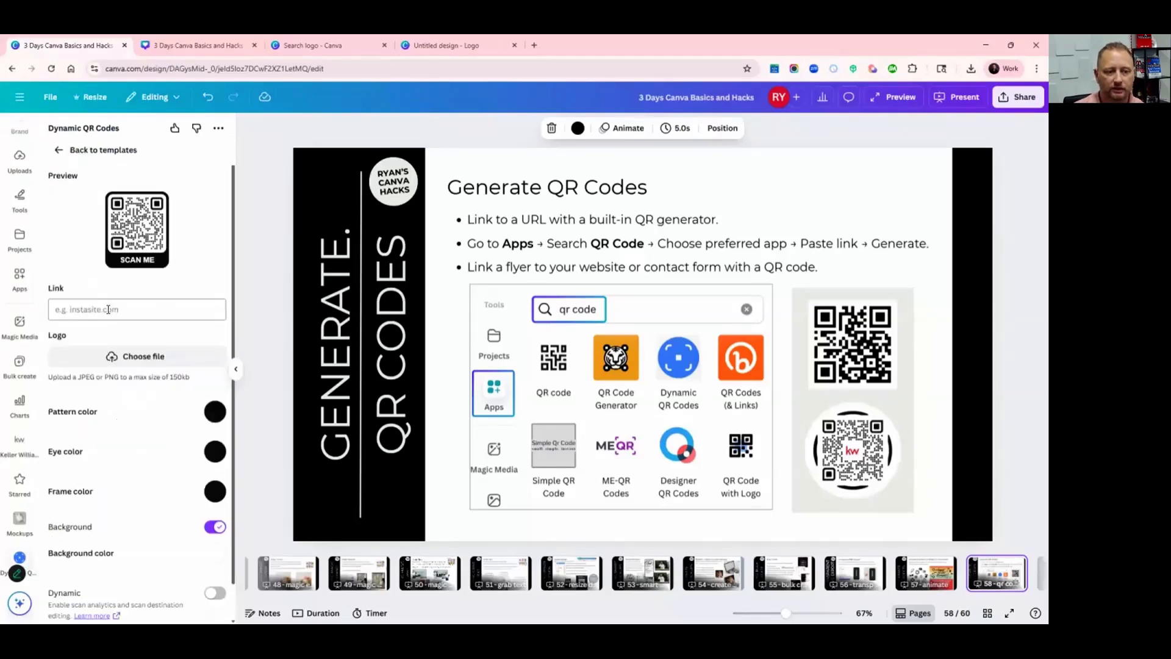
# Step: Open the website yarbroughteam.kw.com in a new browser tab
pyautogui.click(114, 307)
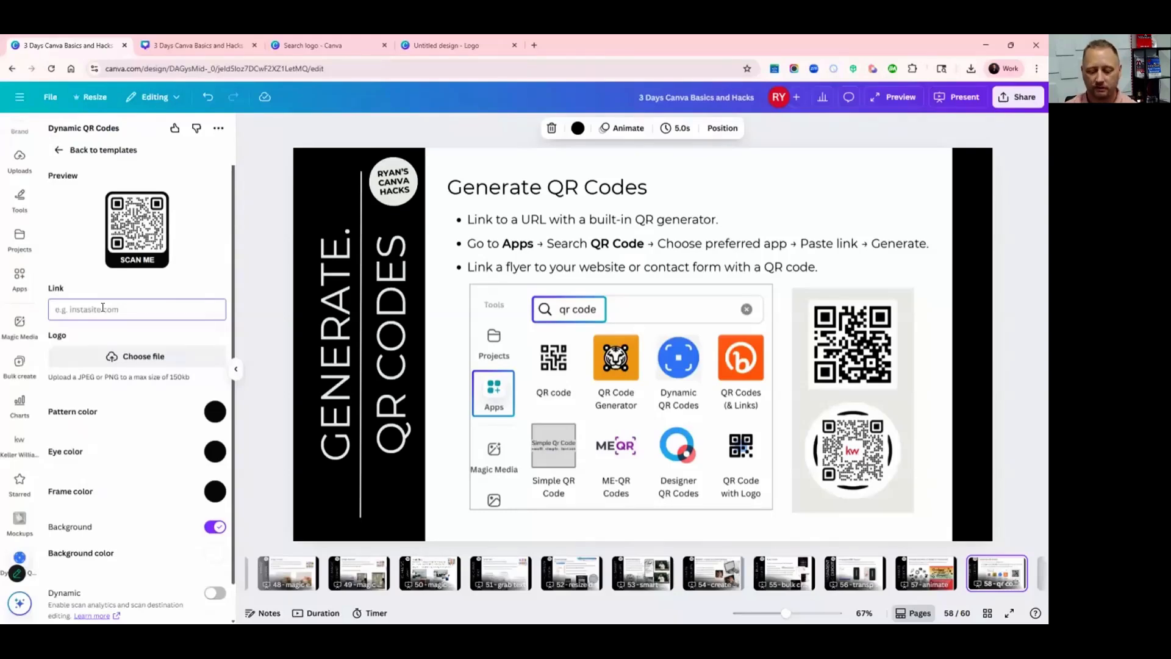
pyautogui.click(536, 46)
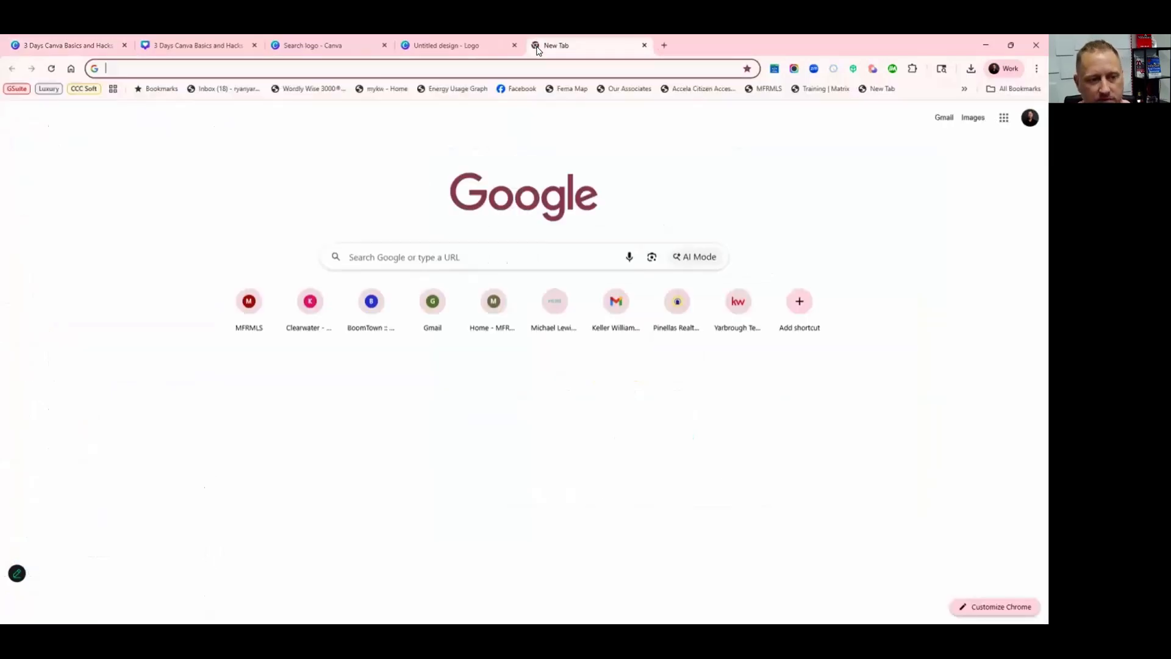
pyautogui.write('kw')
pyautogui.press('BackSpace')
pyautogui.press('BackSpace')
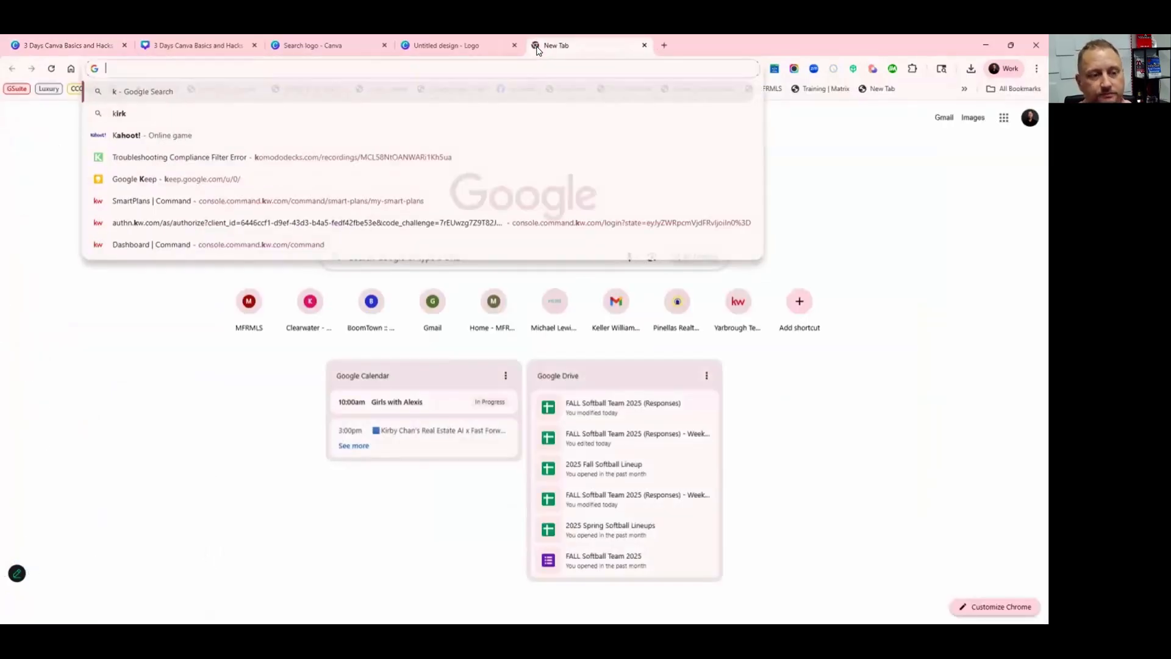
pyautogui.write('yarbroughteam.kw.com')
pyautogui.press('Return')
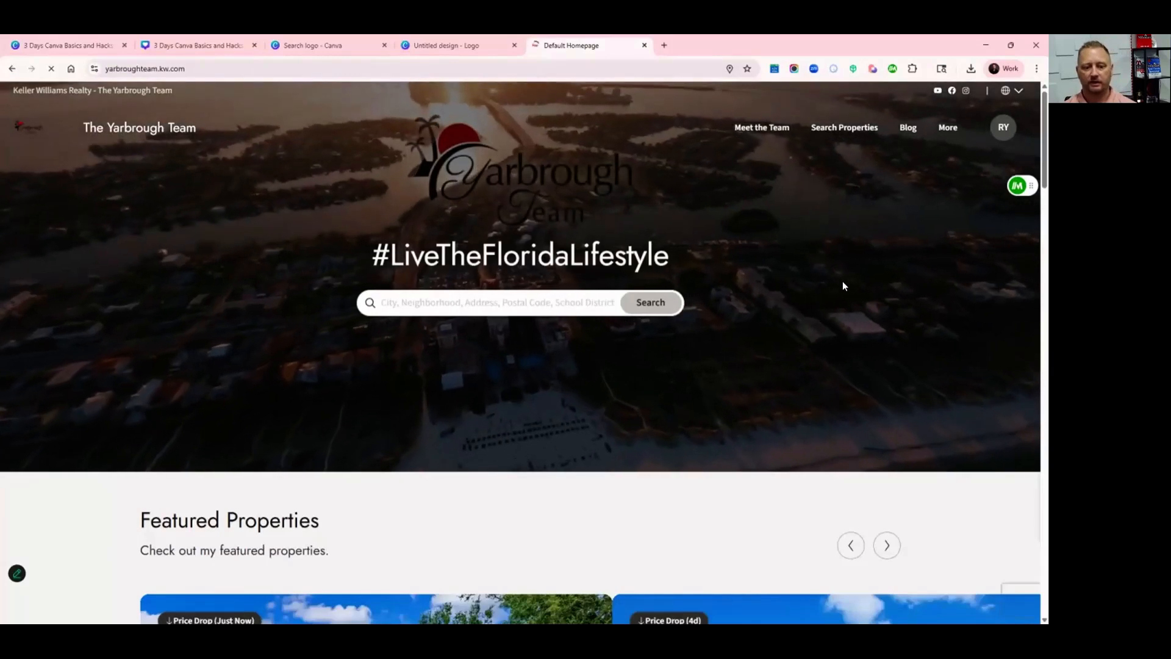
# Step: Open the $2,195,000 featured property and load its open house page by appending /openhouse to the listing's URL
pyautogui.scroll(-6, 843, 286)
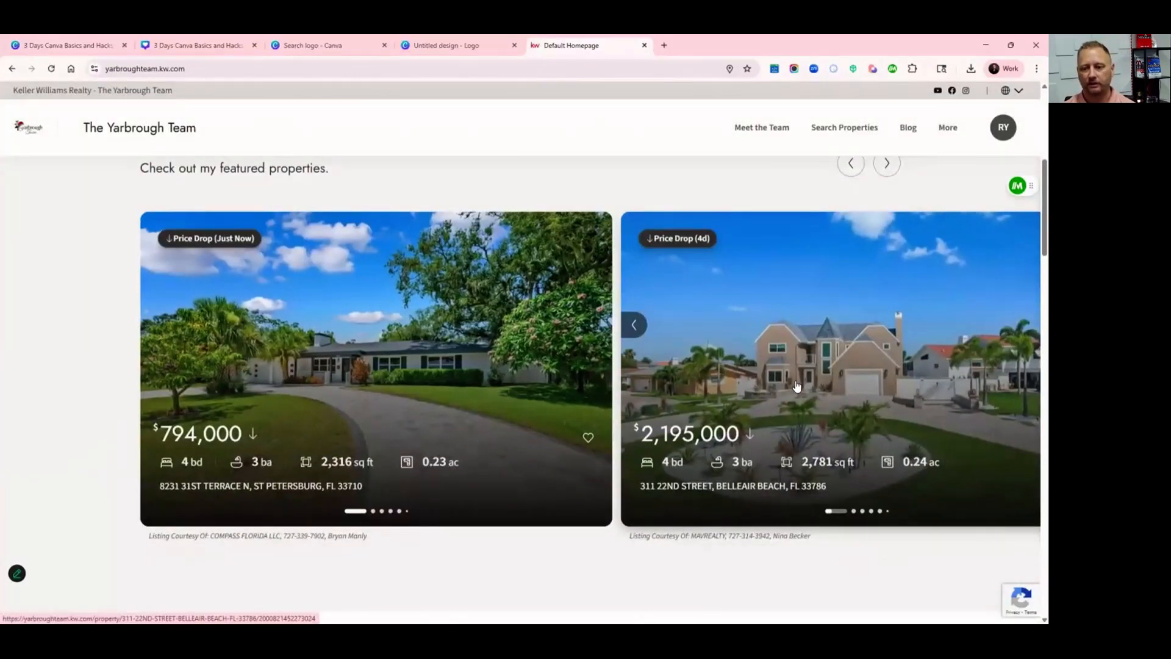
pyautogui.click(796, 386)
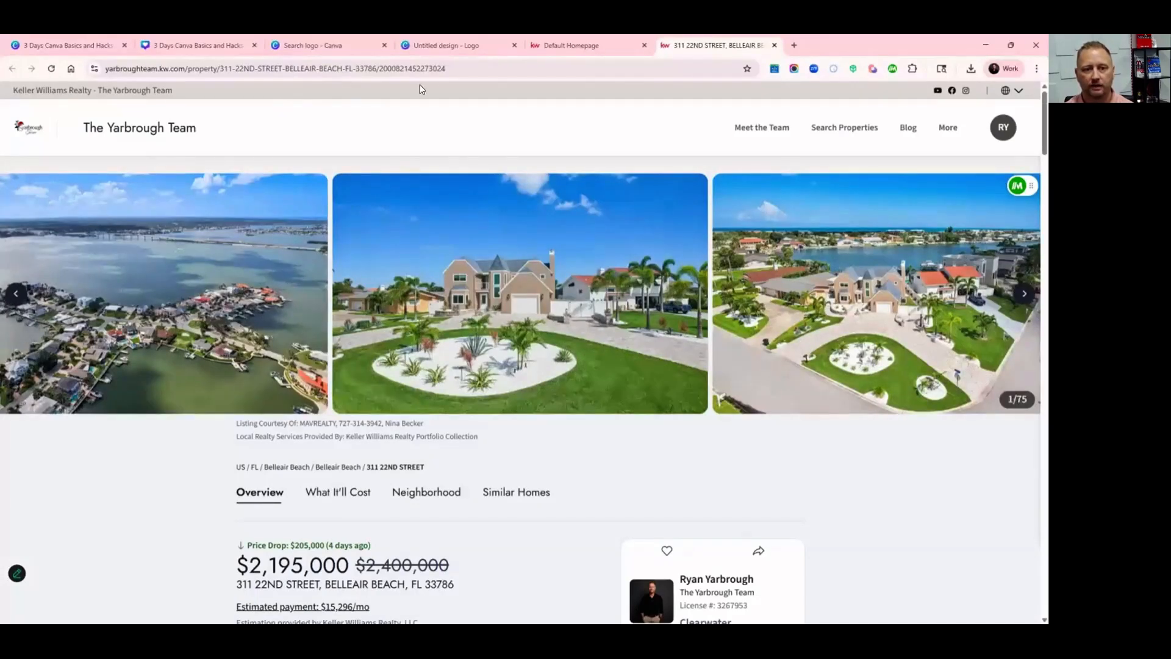
pyautogui.click(451, 68)
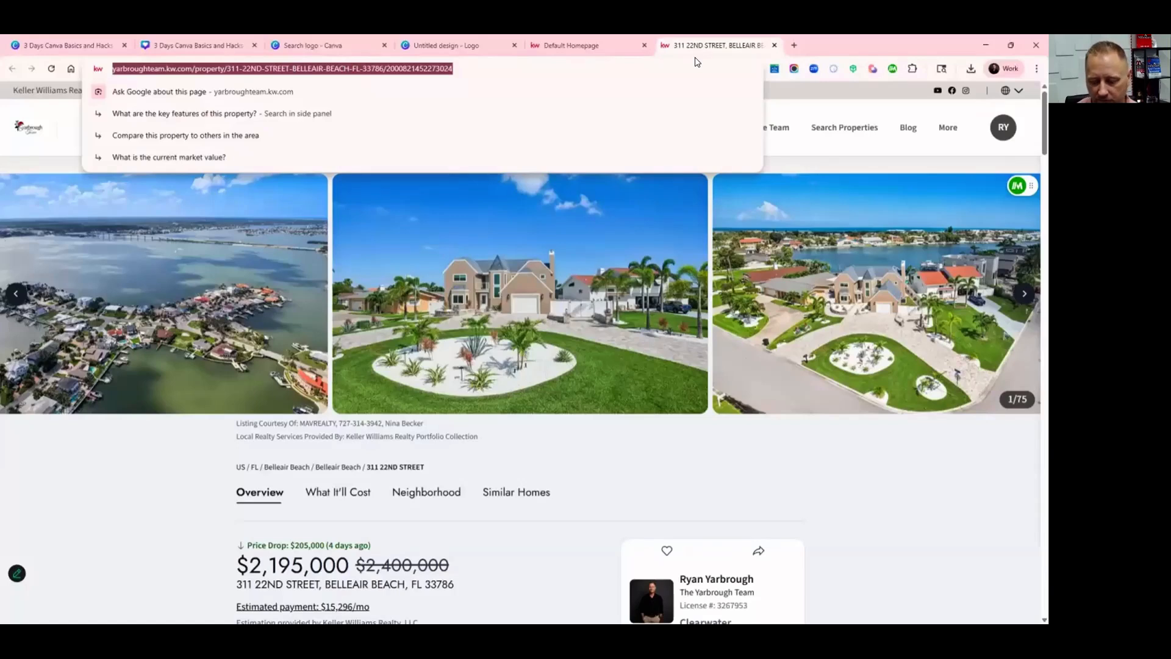
pyautogui.press('End')
pyautogui.write('/')
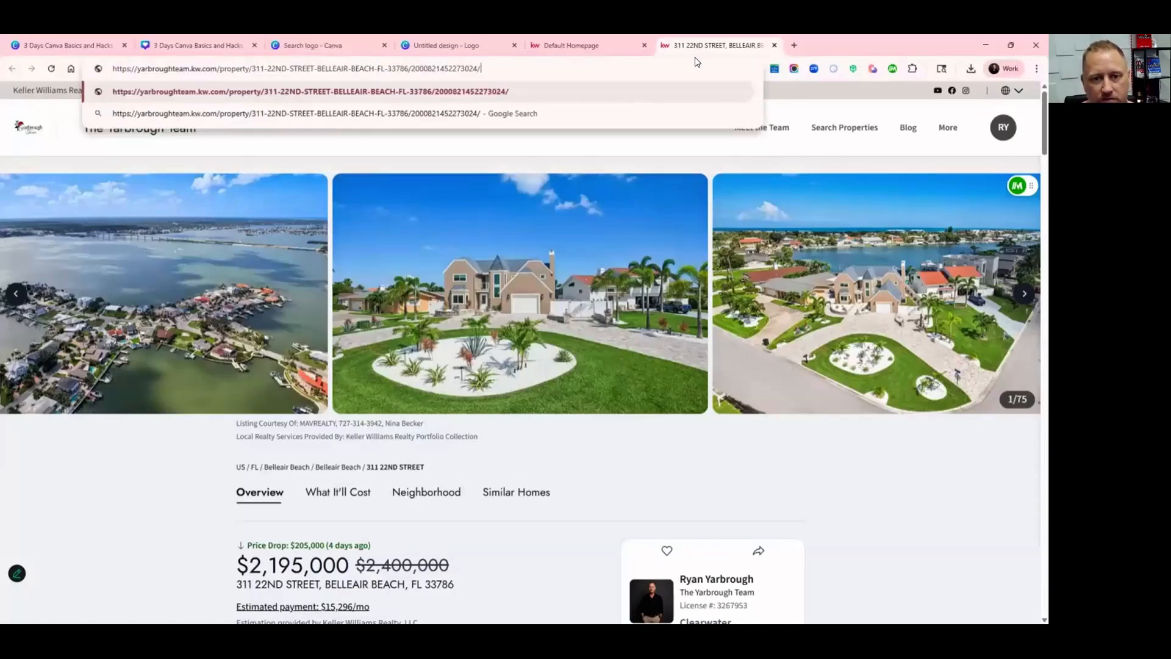
pyautogui.write('openhou')
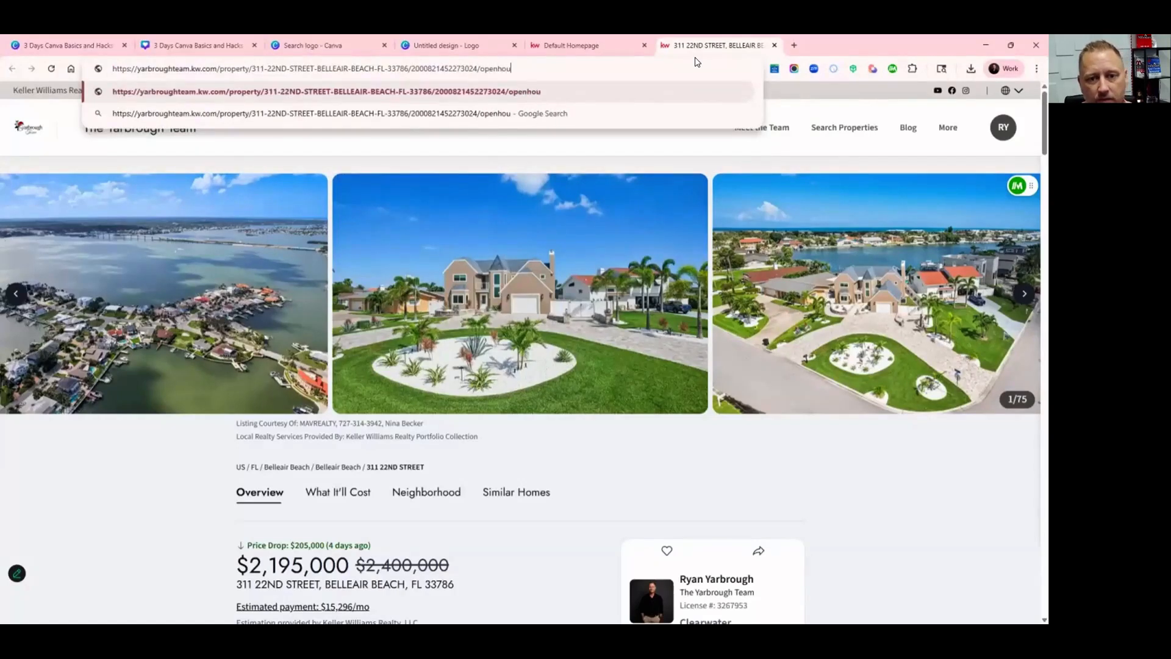
pyautogui.write('se')
pyautogui.press('Return')
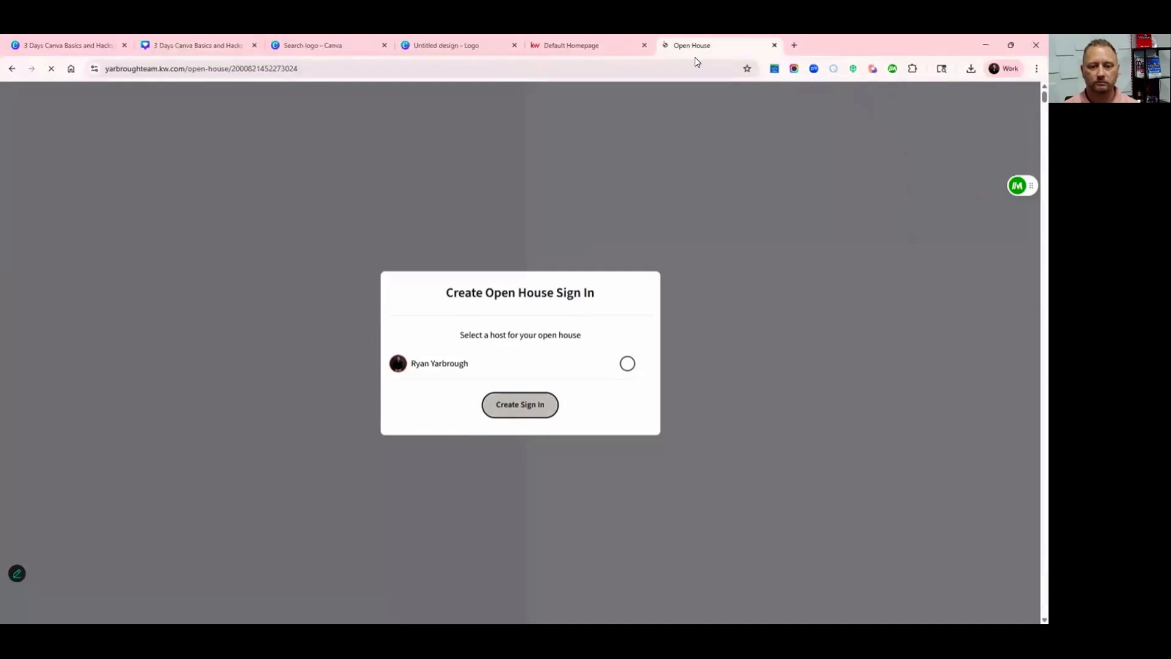
# Step: Select the listed agent as open house host and create the sign-in page
pyautogui.click(627, 363)
pyautogui.click(528, 411)
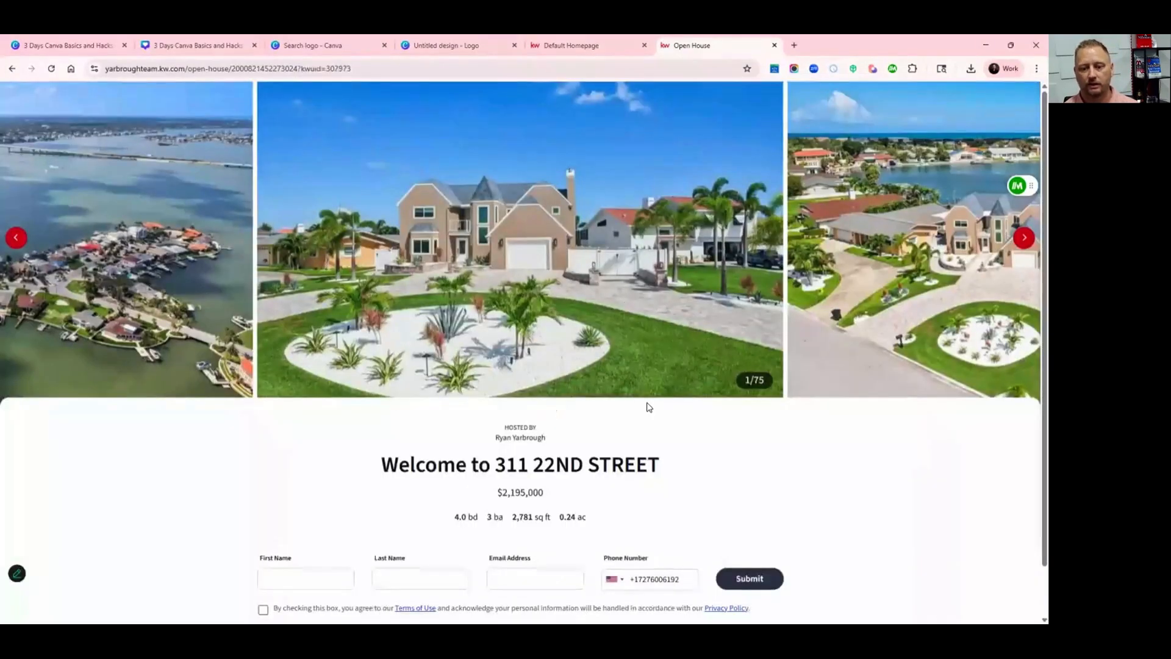
pyautogui.scroll(-1, 647, 405)
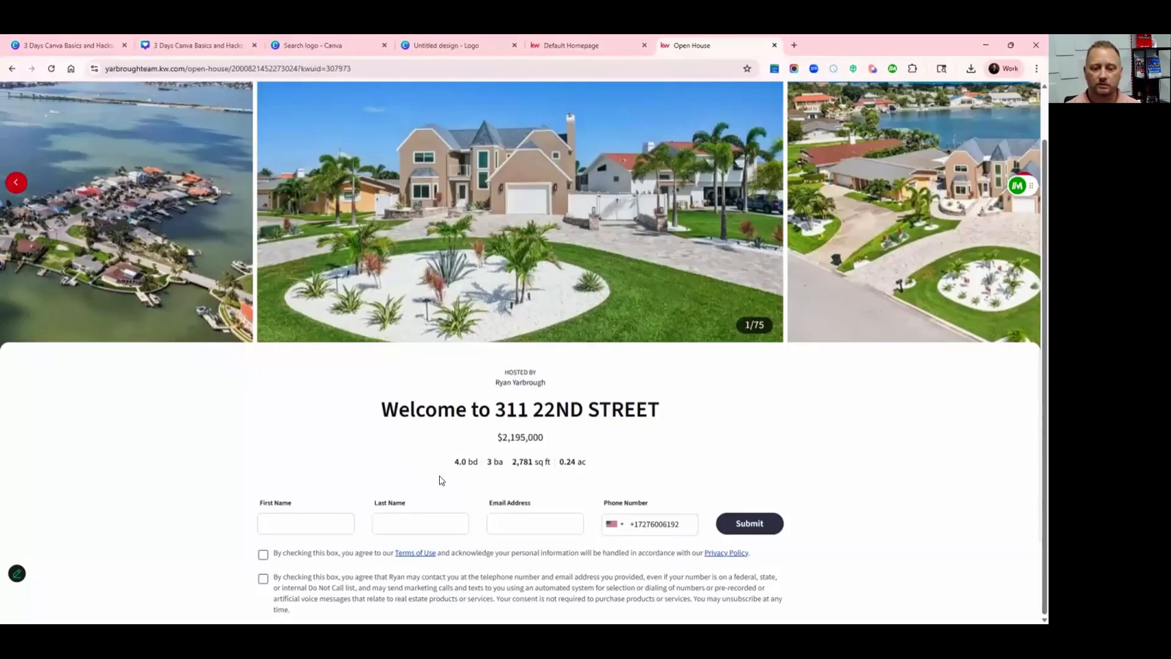
# Step: Copy the open house sign-in page's URL and paste it as the QR code's link in the Canva design
pyautogui.click(389, 69)
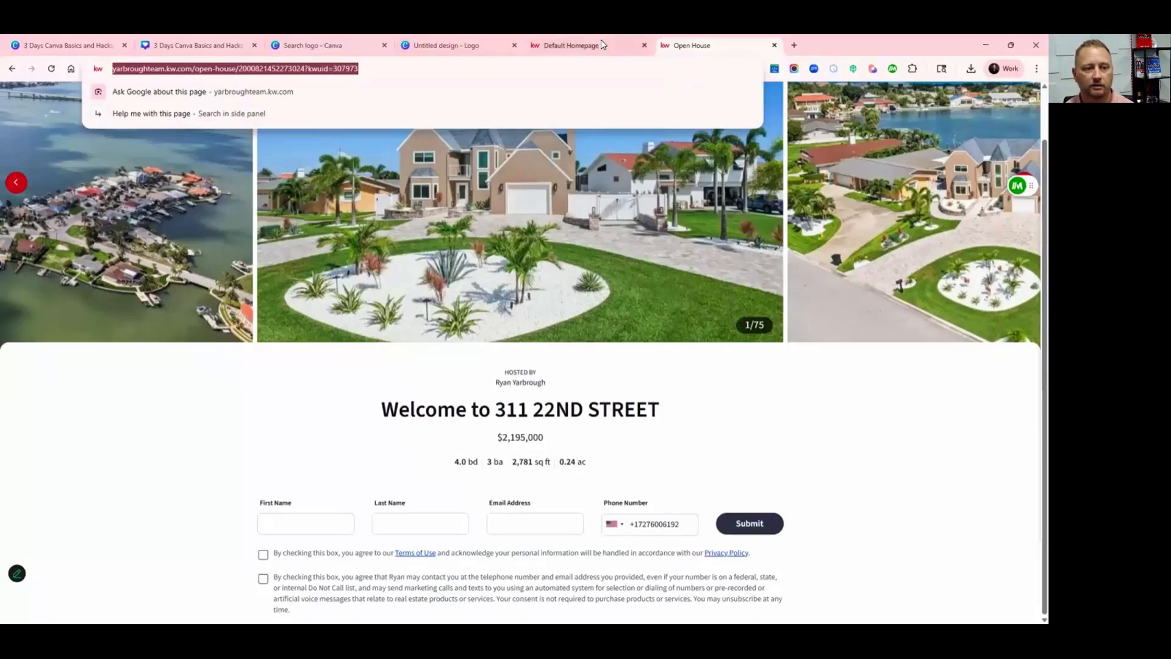
pyautogui.click(46, 49)
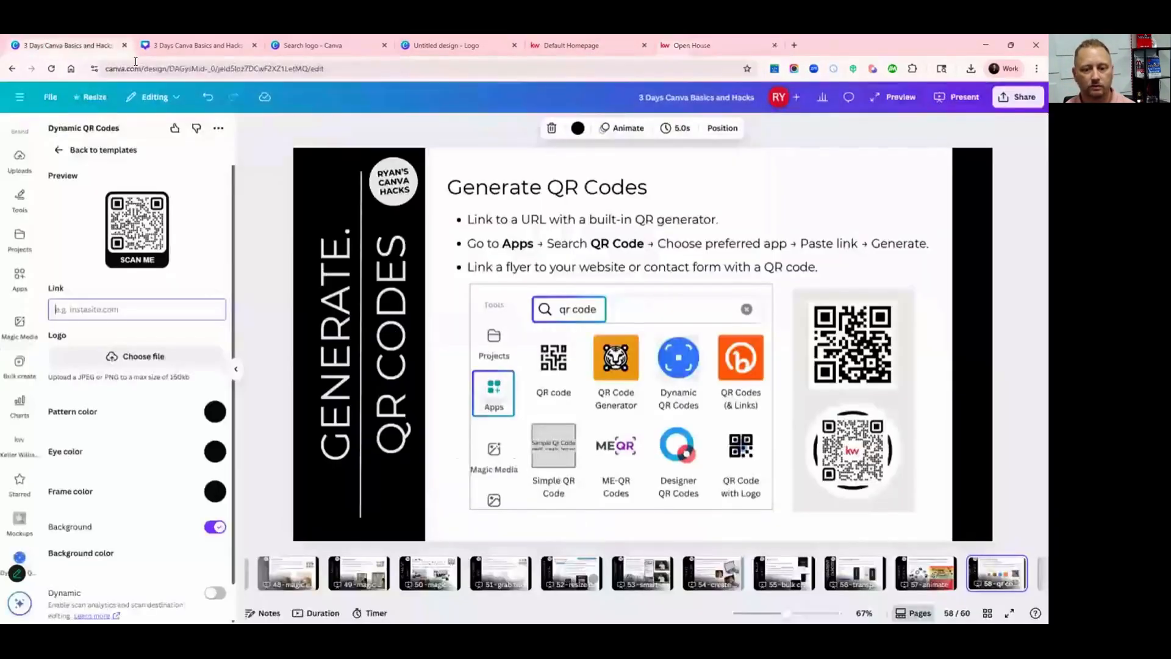
pyautogui.click(165, 308)
pyautogui.hotkey('ctrl', 'v')
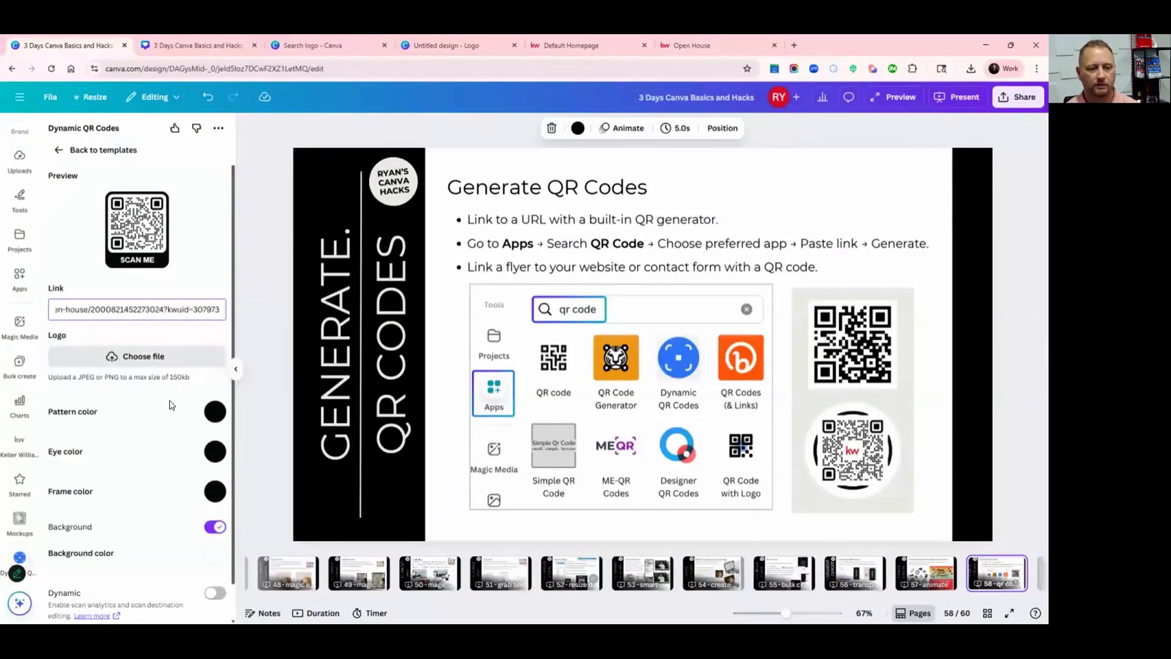
# Step: Upload the "phone png" file as the QR code's logo and set the frame color to red #D10A0A
pyautogui.scroll(-1, 170, 404)
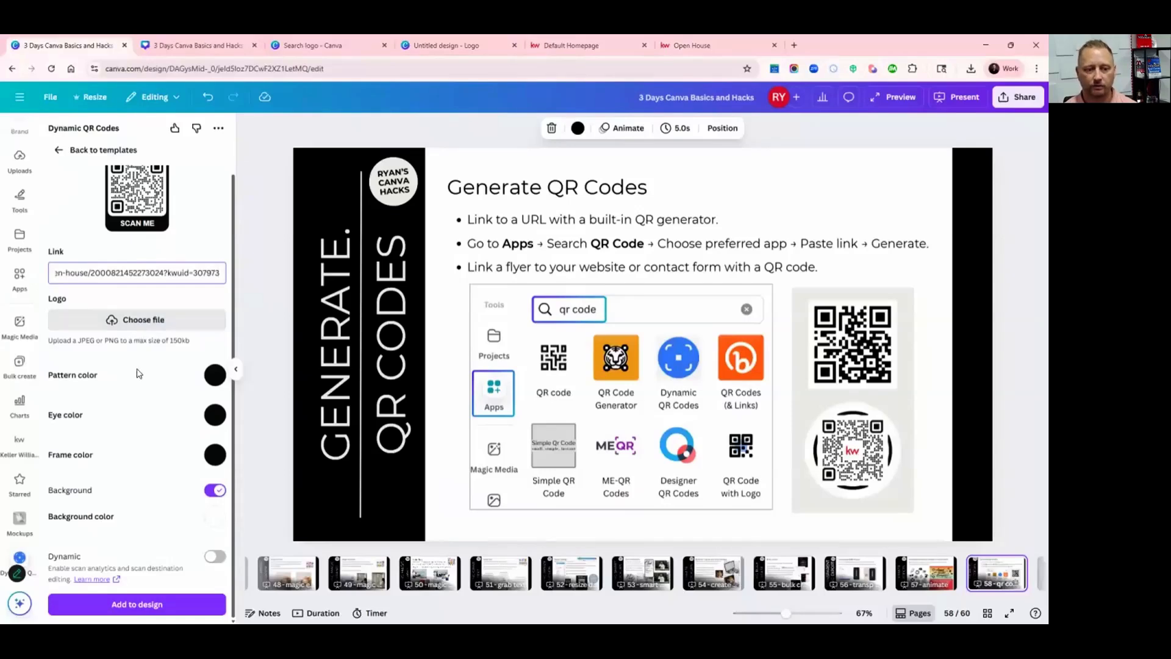
pyautogui.click(93, 323)
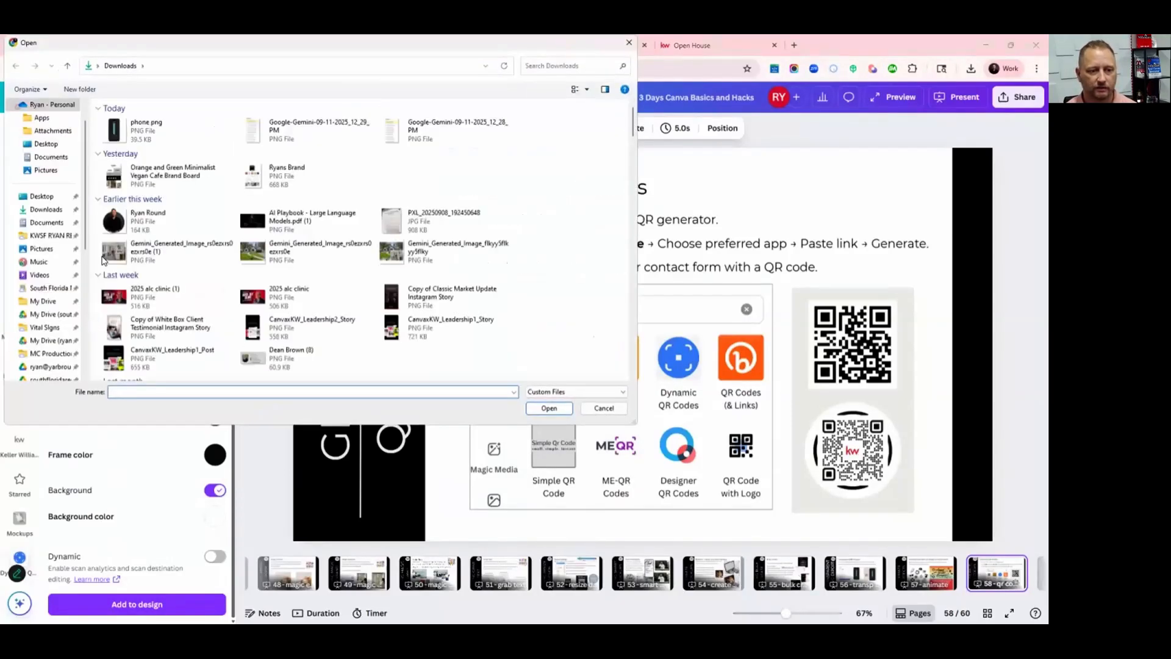
pyautogui.click(126, 130)
pyautogui.click(548, 408)
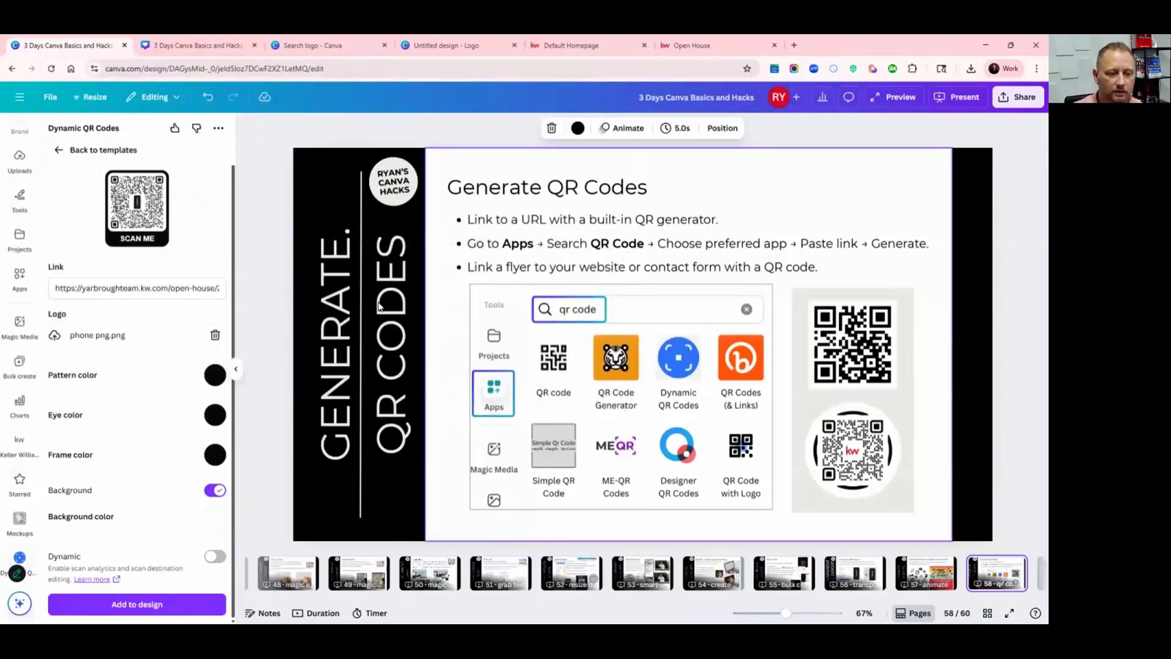
pyautogui.click(213, 453)
pyautogui.moveTo(169, 504); pyautogui.dragTo(216, 490)
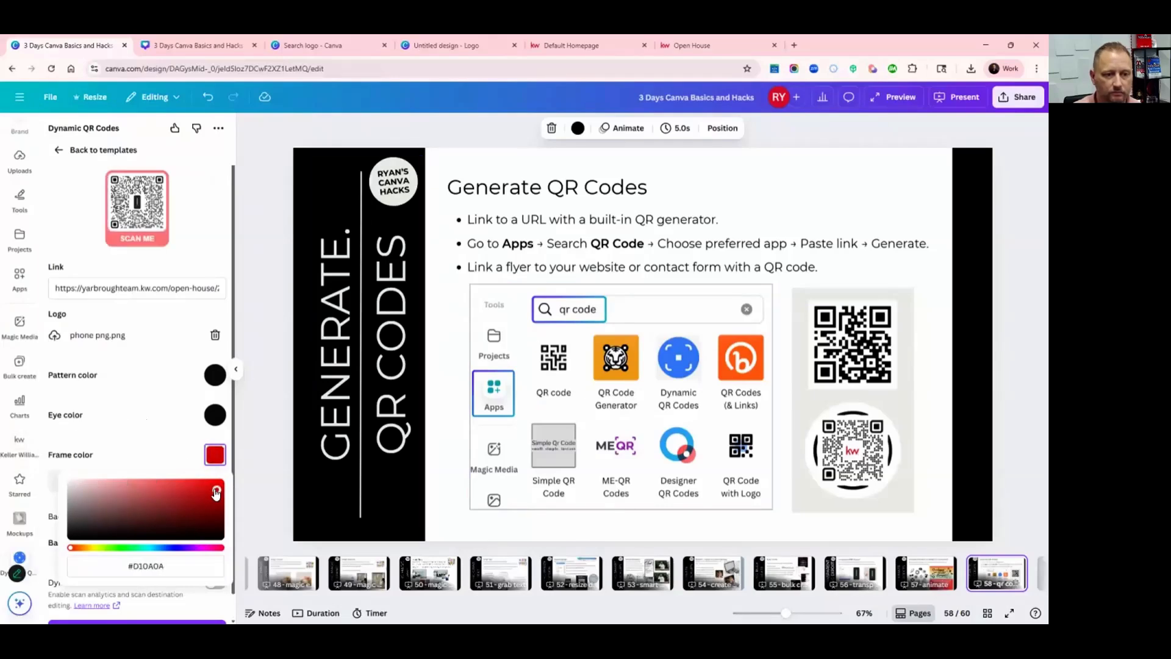
# Step: Add the customized QR code to the slide and move it toward the slide's upper right area
pyautogui.scroll(-1, 134, 548)
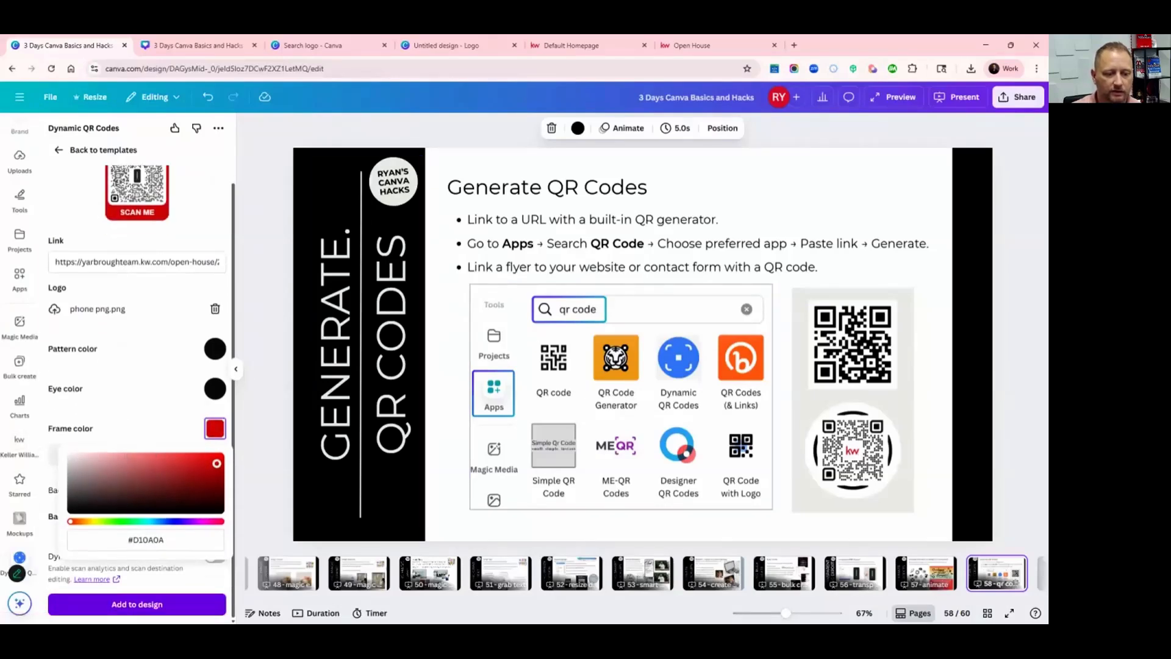
pyautogui.click(130, 602)
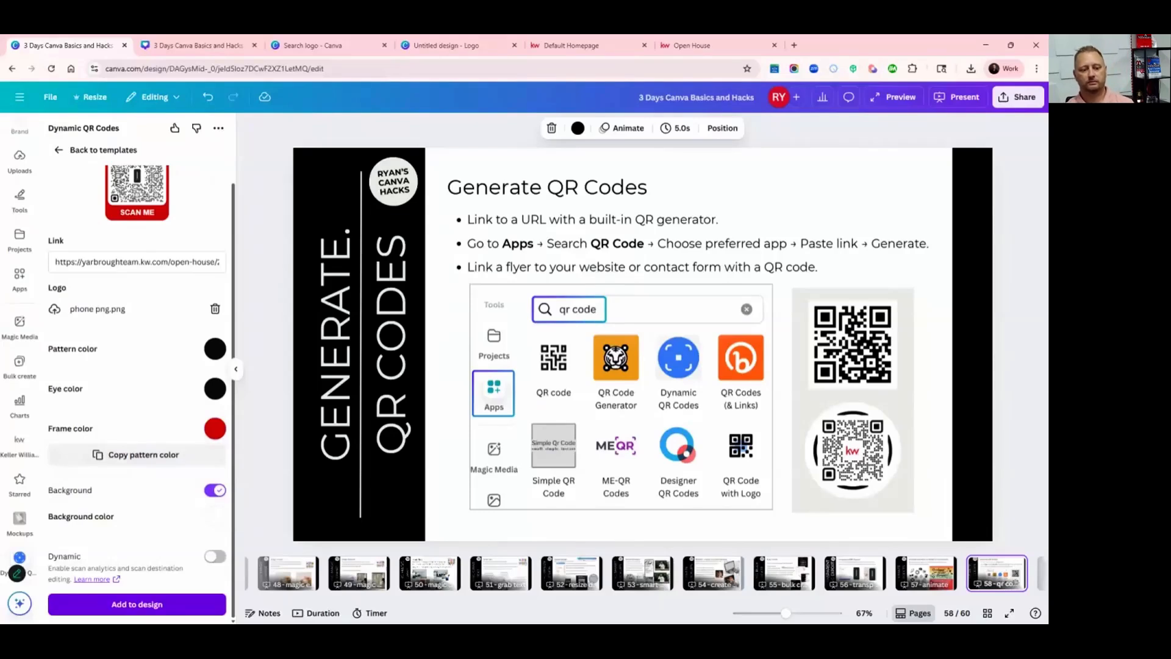
pyautogui.moveTo(633, 365); pyautogui.dragTo(752, 294)
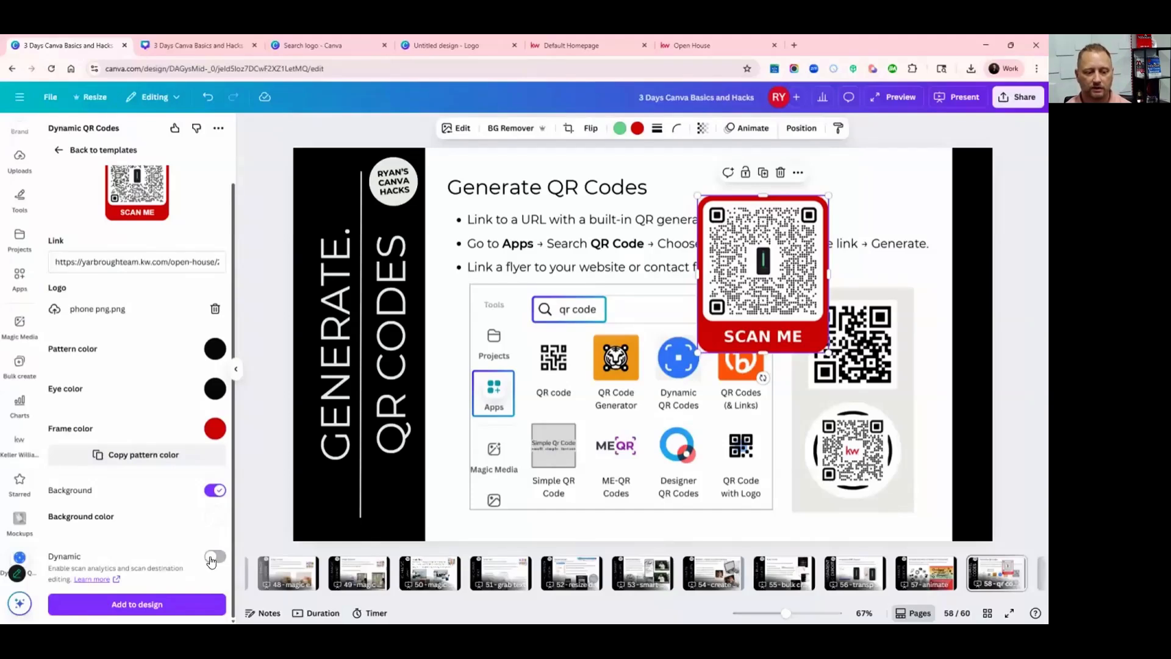
# Step: Try to enable the Dynamic option for the QR code and proceed to the Hovercode sign-up or login
pyautogui.click(214, 556)
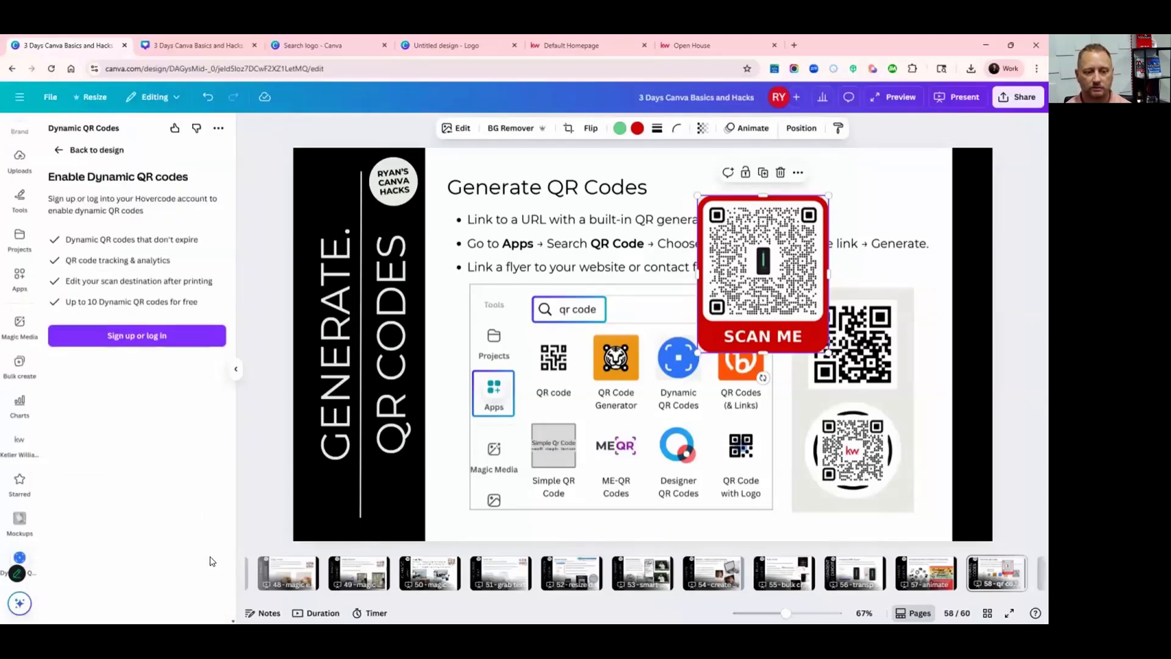
pyautogui.click(126, 337)
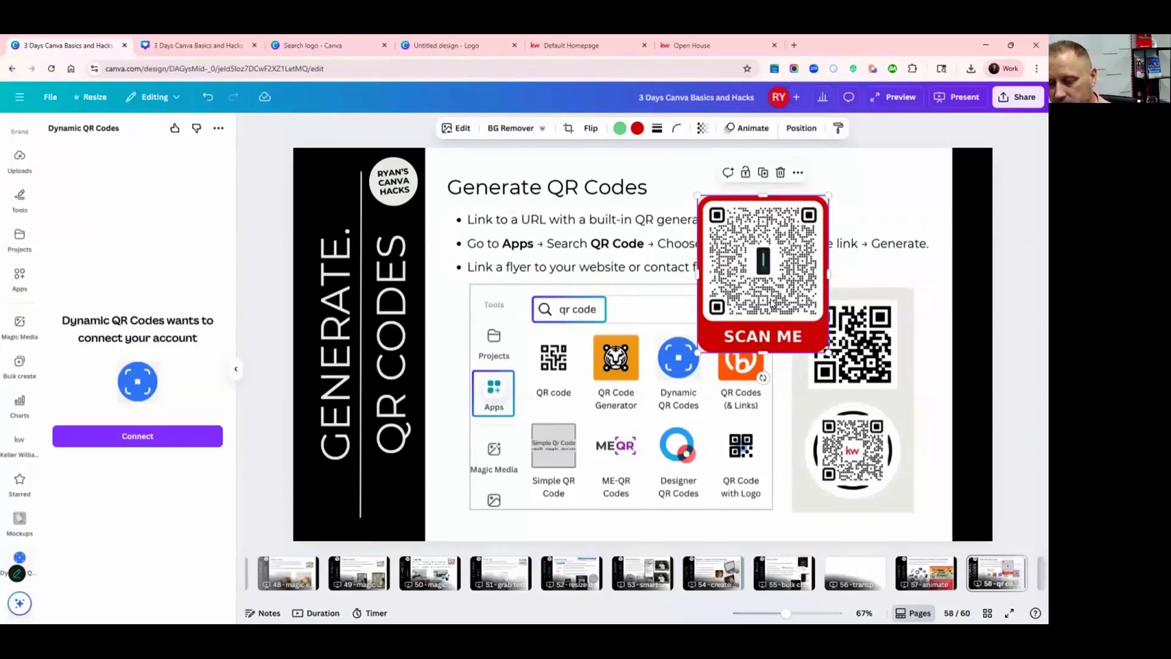
# Step: Delete the red SCAN ME QR code from the slide and go to page 59 on Magic Write
pyautogui.press('Delete')
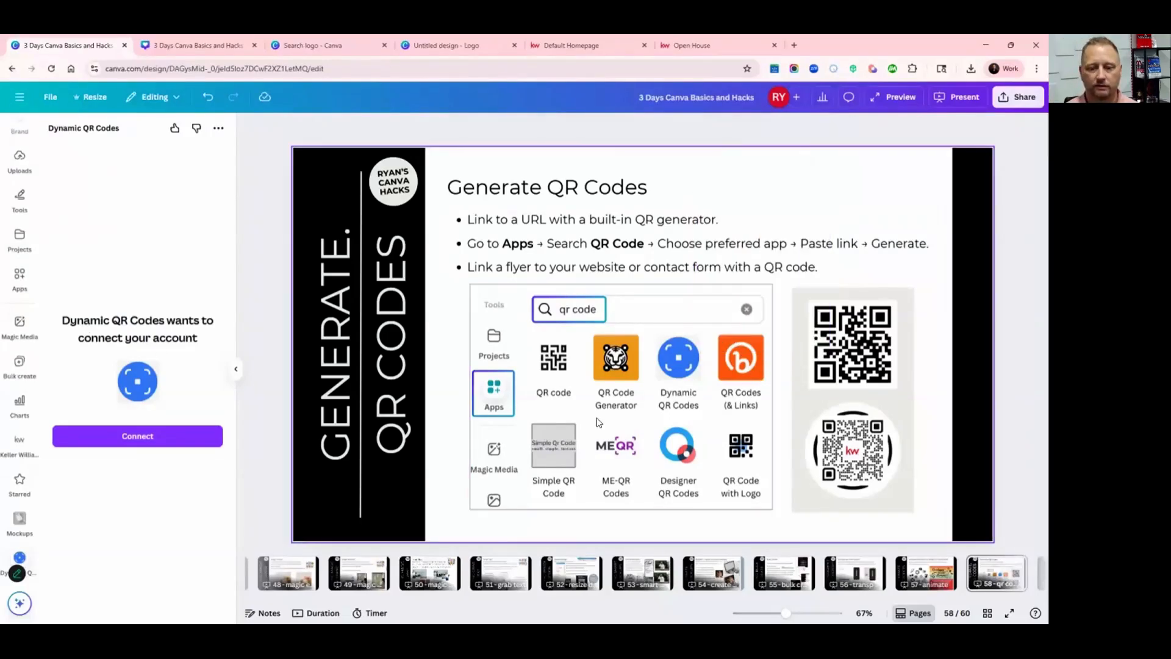
pyautogui.hscroll(2, 913, 597)
pyautogui.hscroll(2, 944, 604)
pyautogui.click(861, 564)
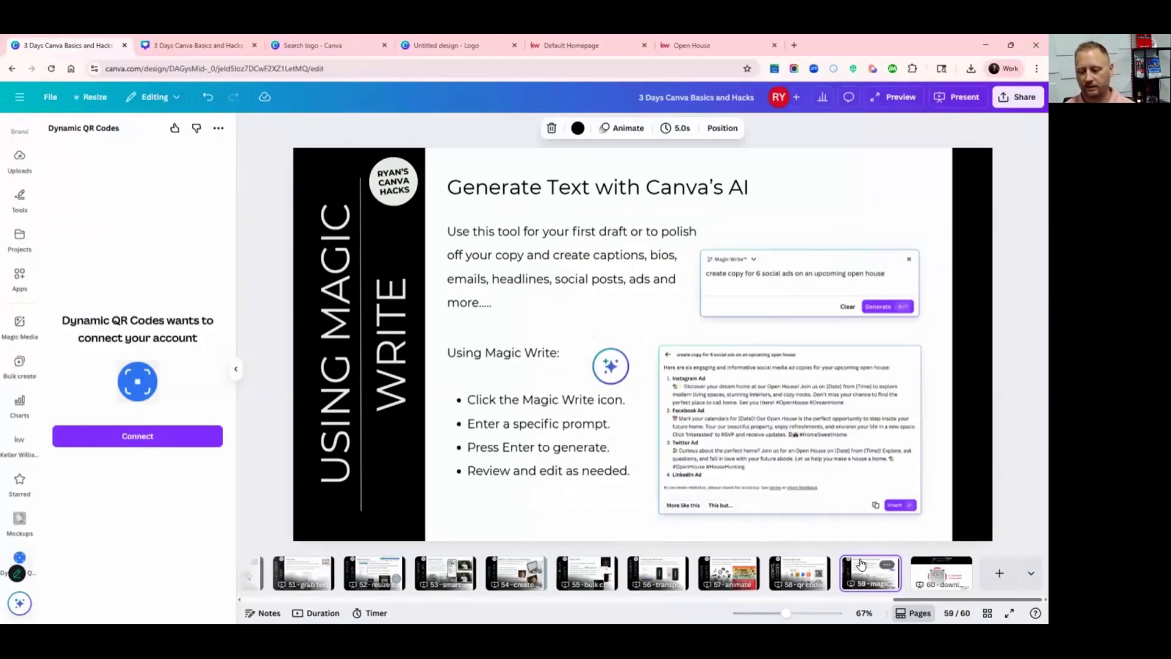